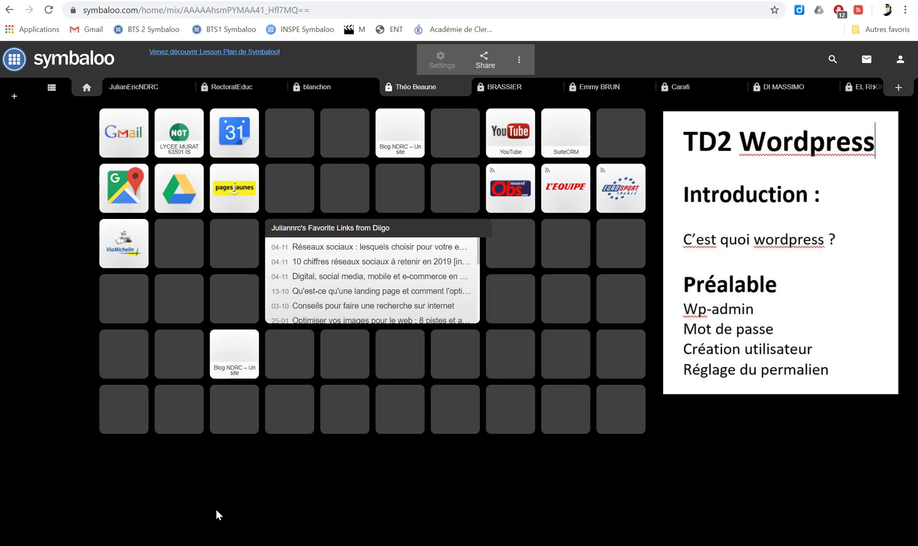
Launch the Blog NDRC tile in Symbaloo to open the blog's front page.
left_click(408, 138)
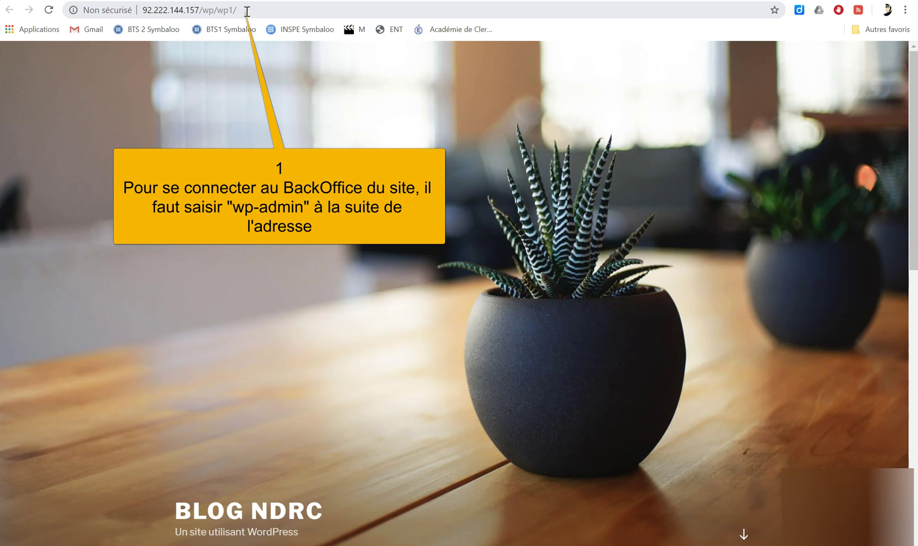
Append wp-admin to the blog's /wp/wp1/ address to load the back-office login page.
left_click(247, 12)
left_click(247, 11)
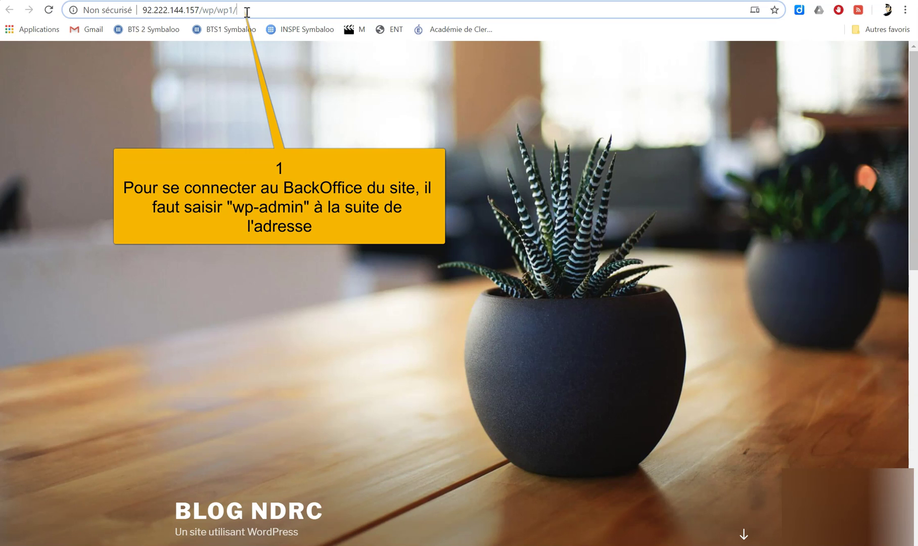
type("wp")
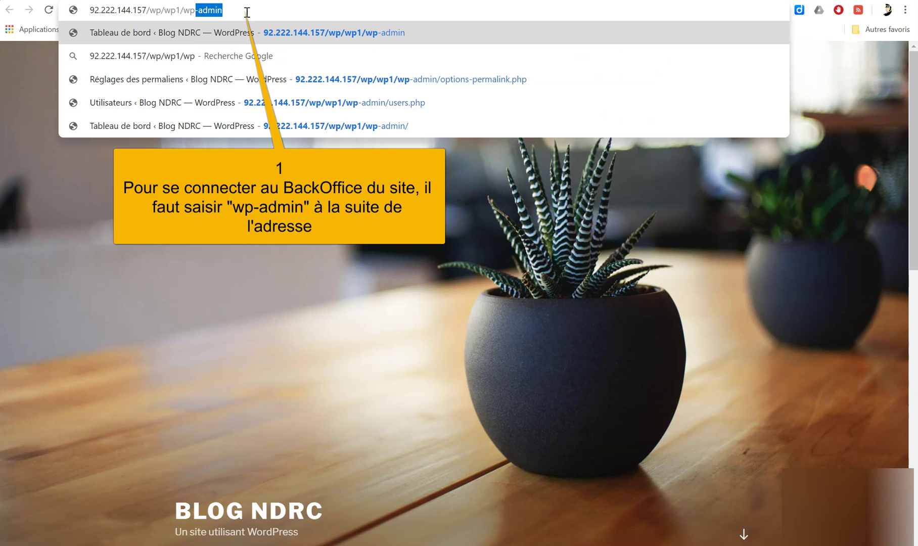
type("-admin")
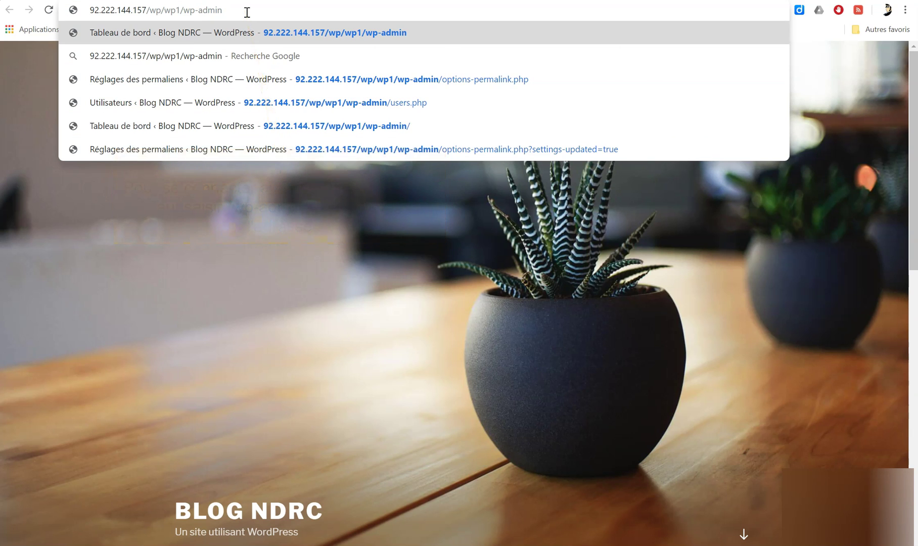
key("Return")
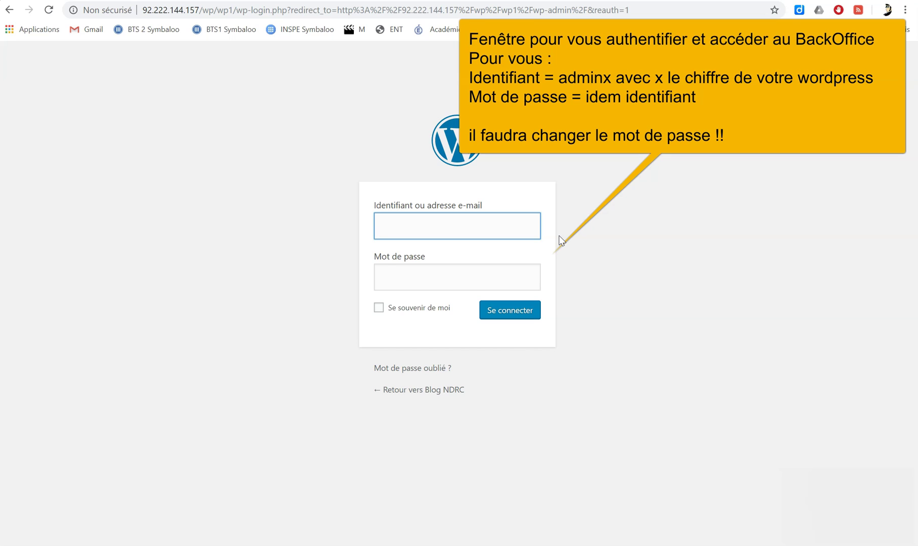
Sign in to the back office with the administrator username and password.
left_click(497, 229)
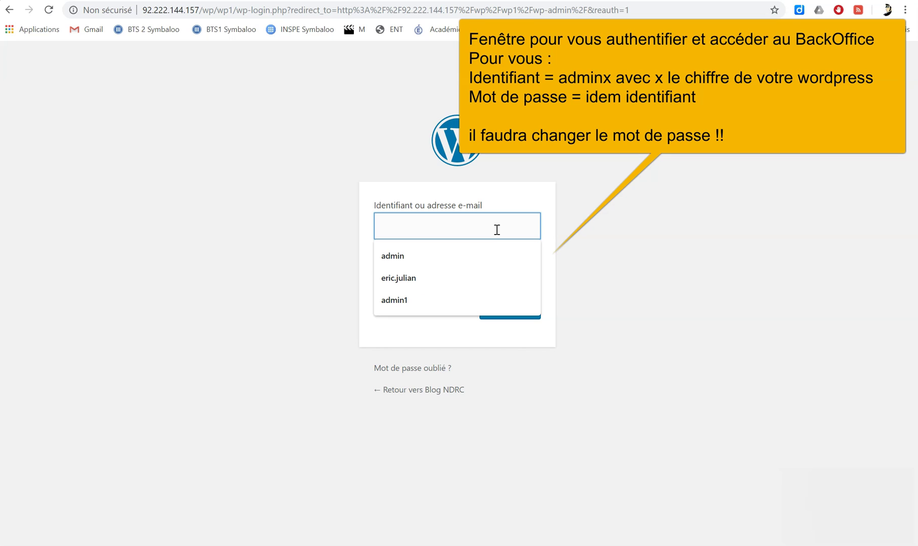
type("a")
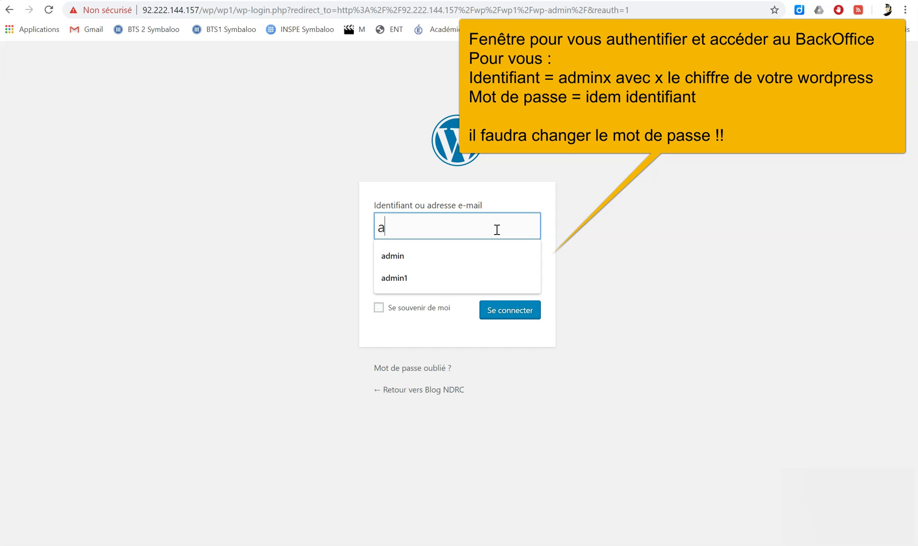
type("dmin1")
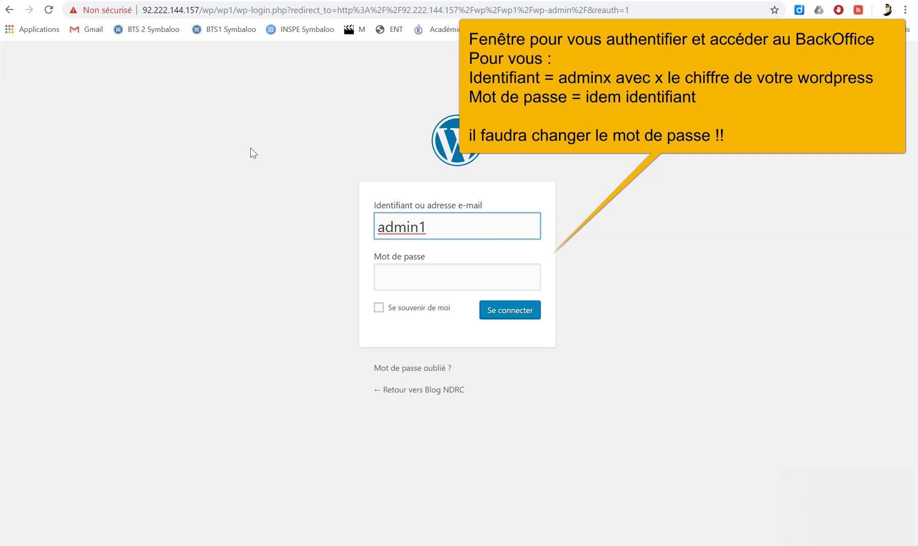
left_click(400, 271)
type("adm")
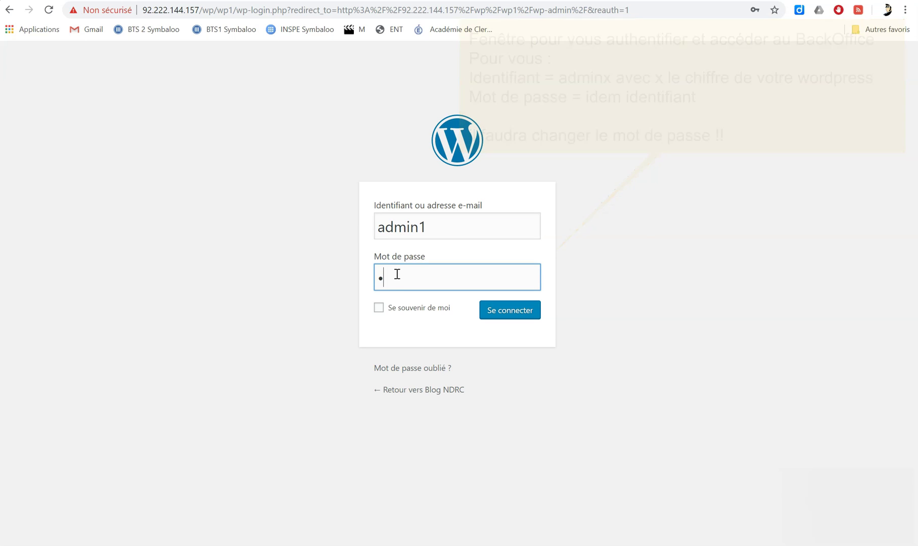
type("in1")
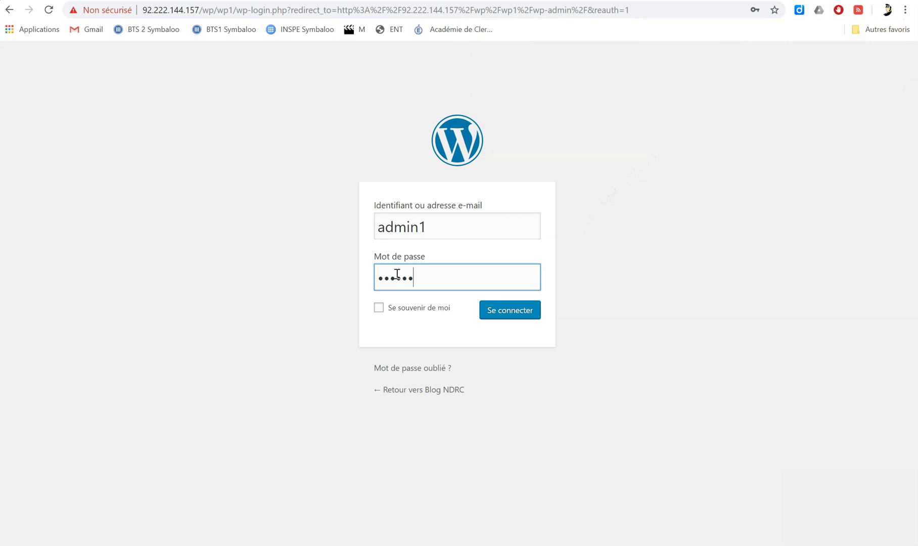
left_click(515, 313)
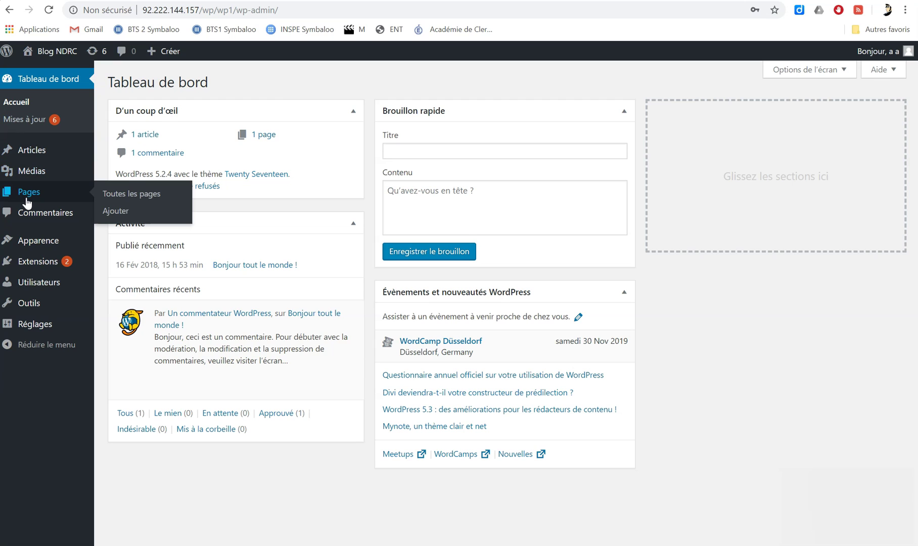
Look over the dashboard's sidebar menus, ending on Utilisateurs.
mouse_move(38, 171)
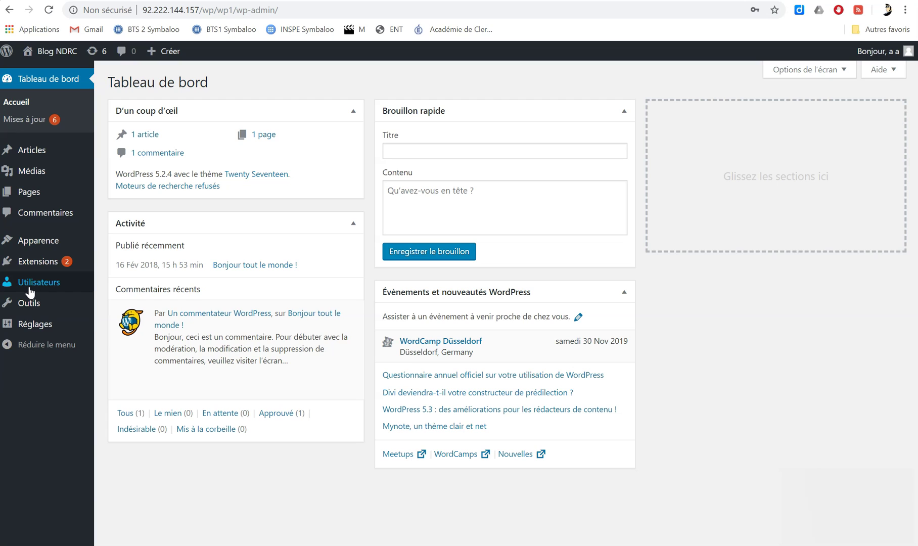
mouse_move(30, 292)
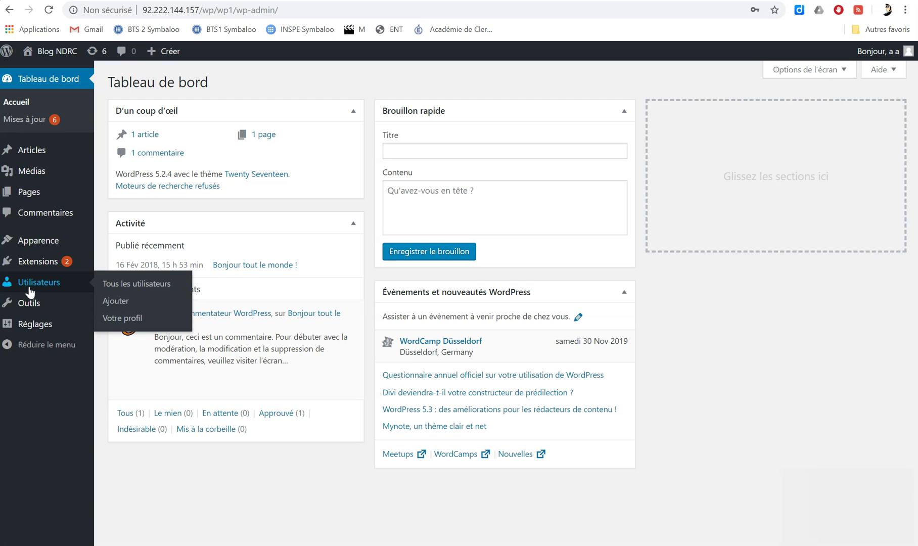
Open Tous les utilisateurs and edit the second administrator account's profile.
left_click(129, 287)
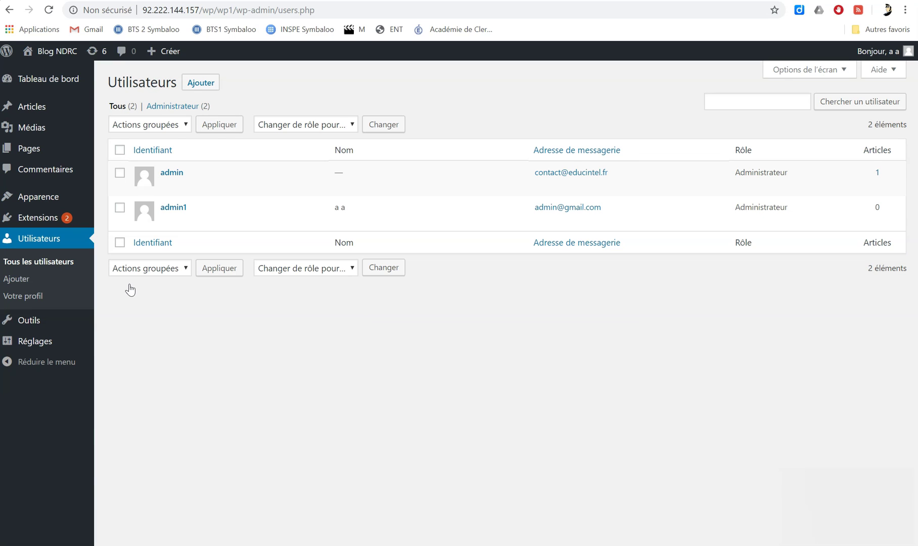
mouse_move(172, 176)
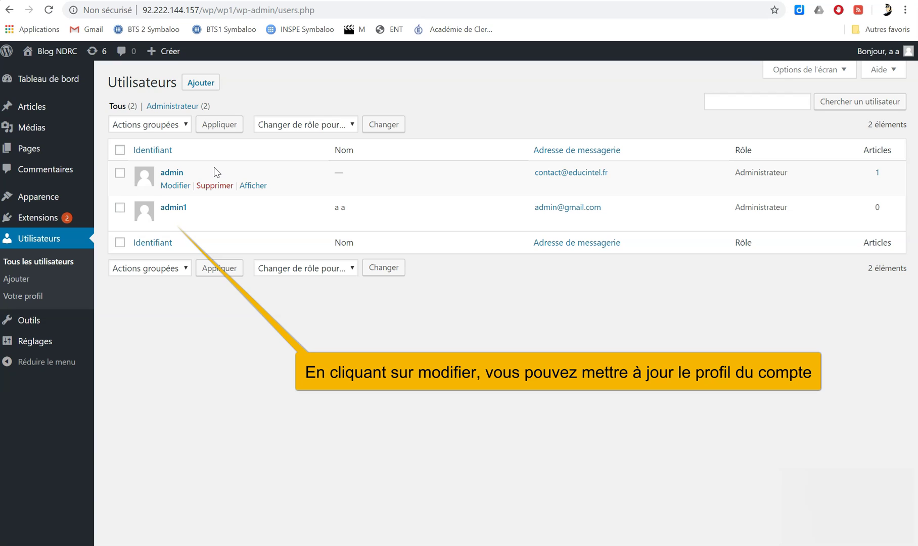
left_click(175, 220)
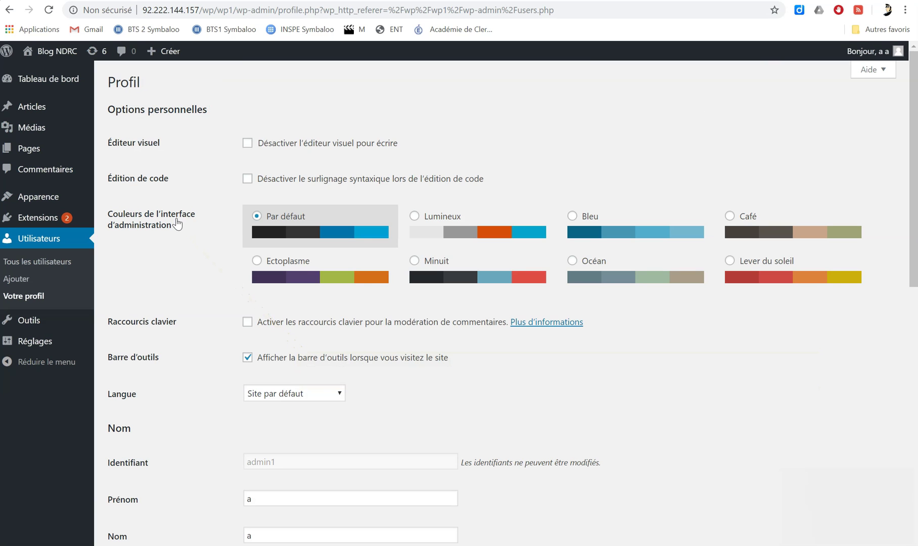
Generate a new password, replace it with a very weak one, and confirm weak-password use.
left_click_drag(914, 149, 908, 292)
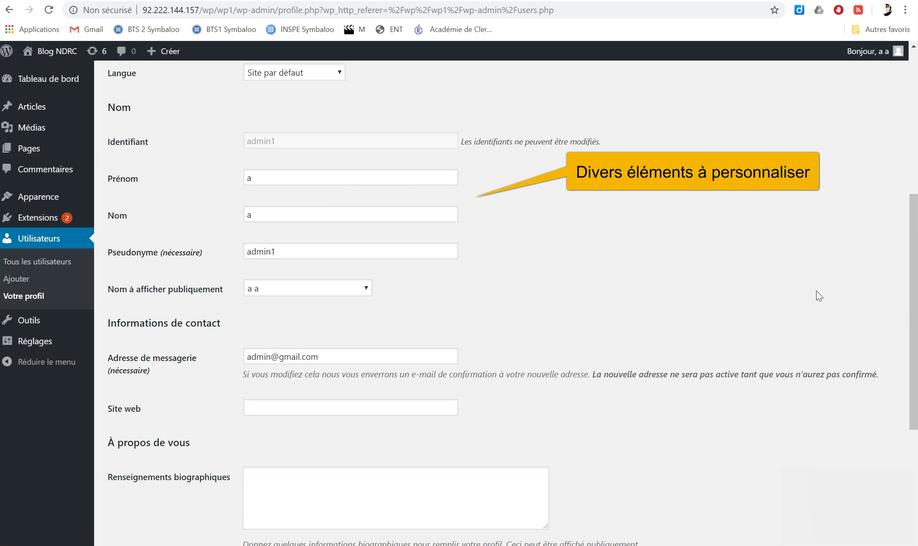
left_click_drag(917, 258, 904, 400)
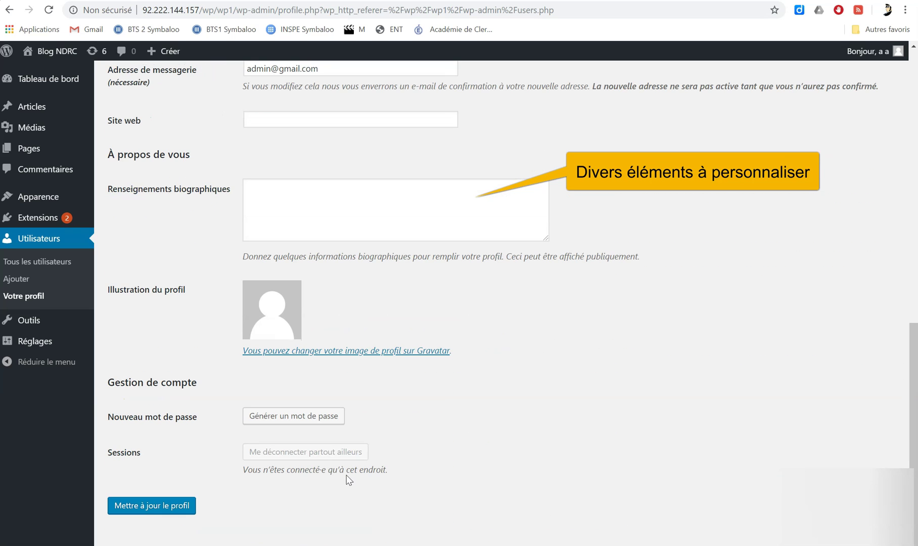
left_click(271, 421)
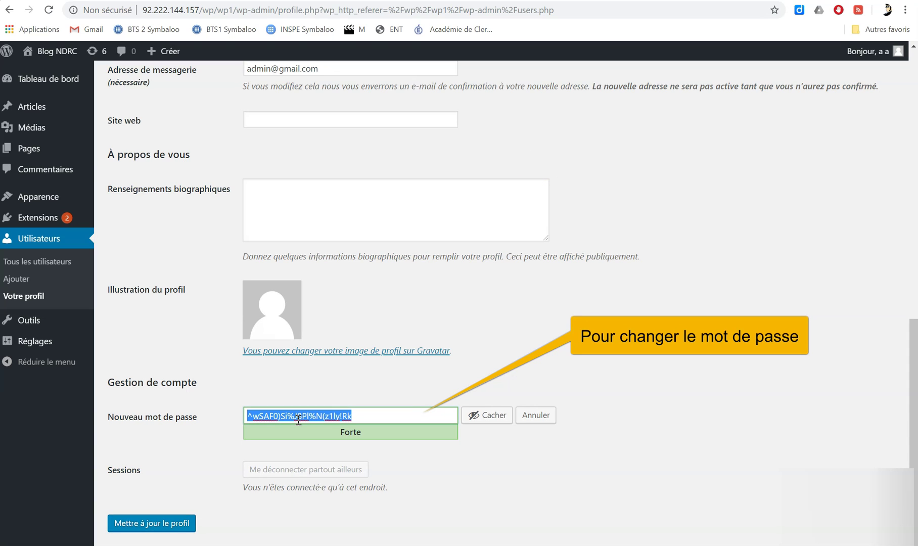
type("admin")
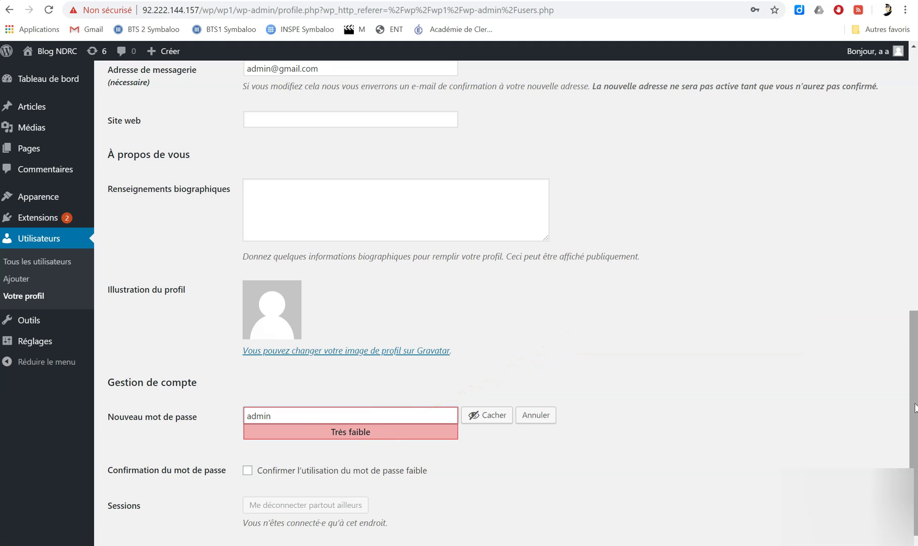
scroll(915, 409, "down", 1)
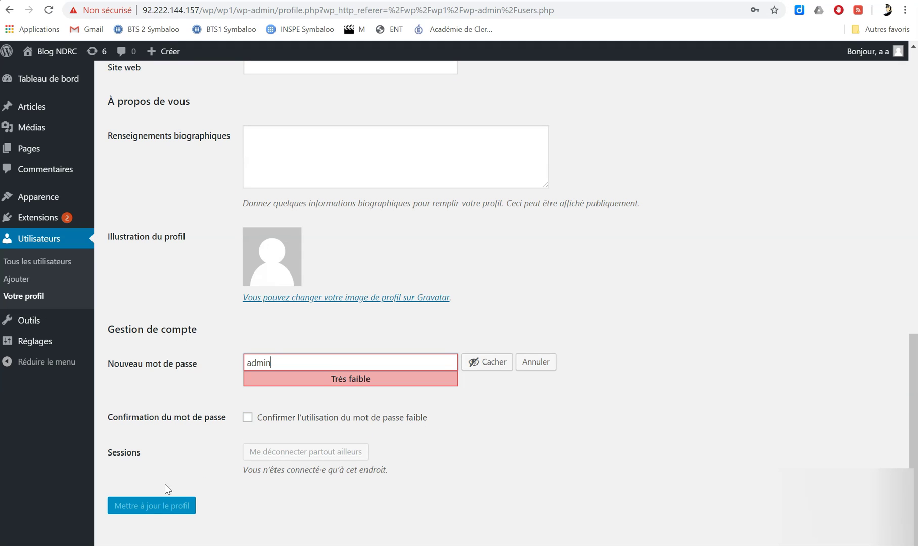
left_click(247, 418)
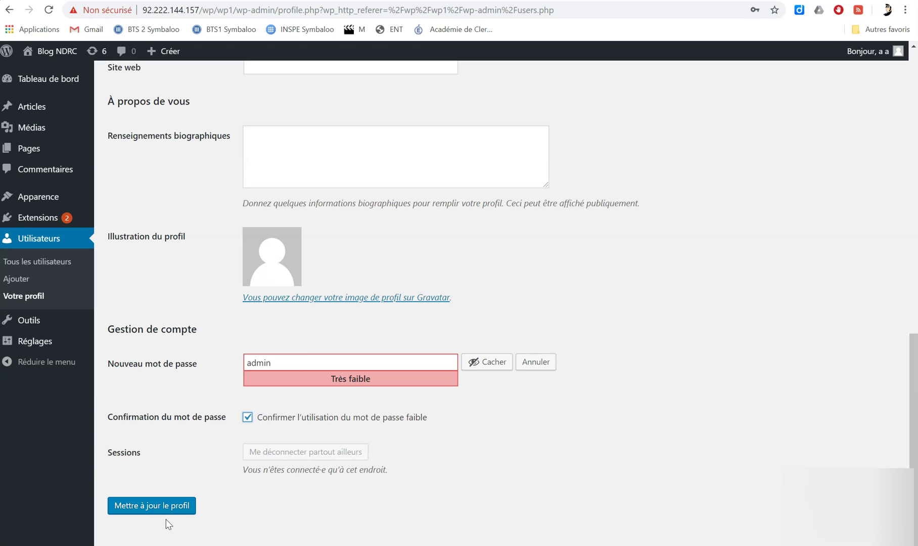
Leave the profile unsaved and start the empty Ajouter un utilisateur form at Identifiant.
left_click(51, 241)
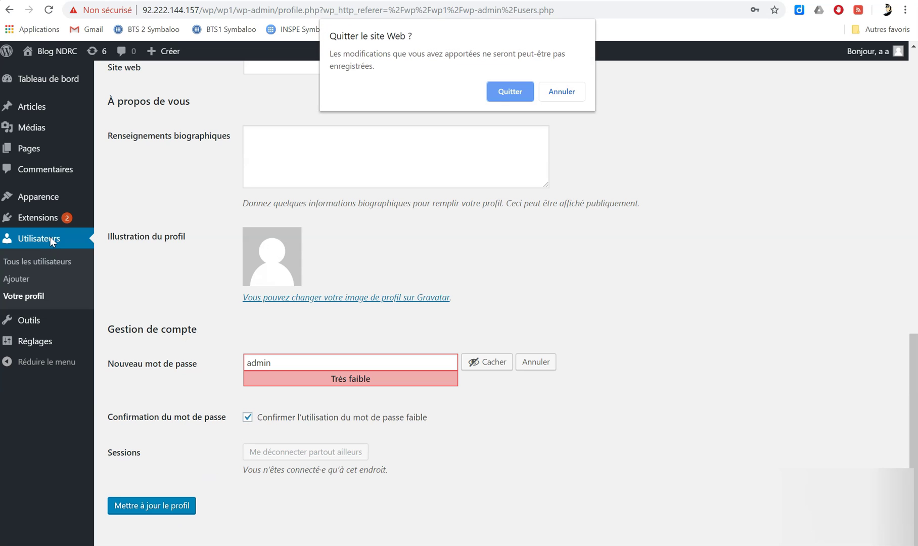
left_click(495, 93)
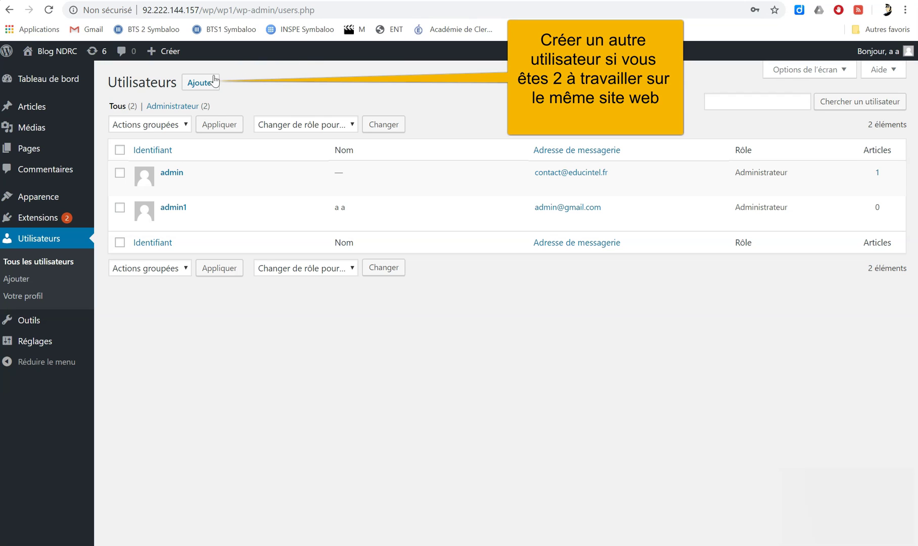
left_click(198, 84)
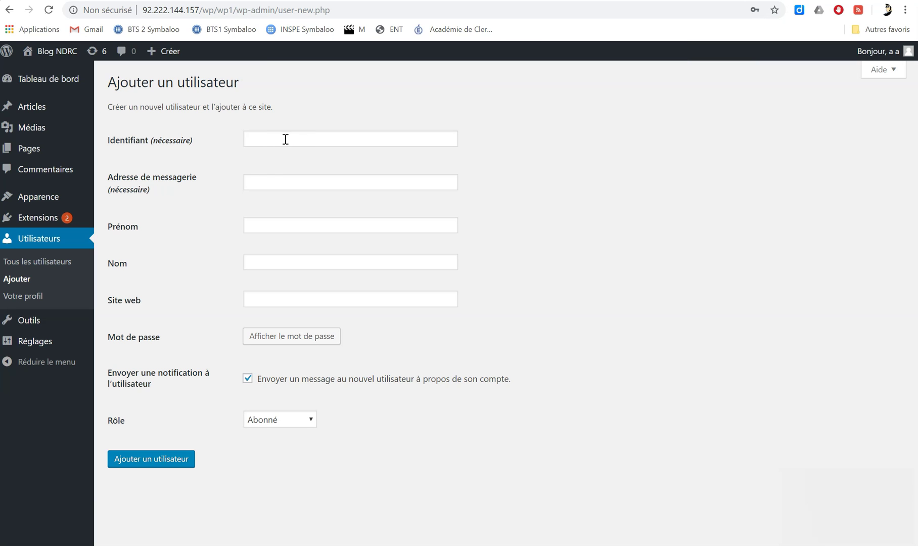
left_click(286, 139)
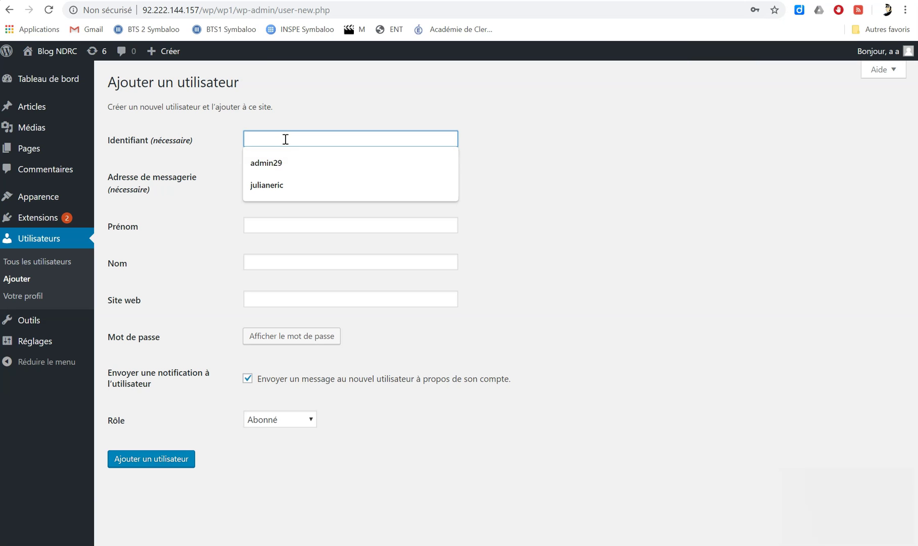
Enter the new user's username, e-mail address, and first and last name 'a'.
type("fabien")
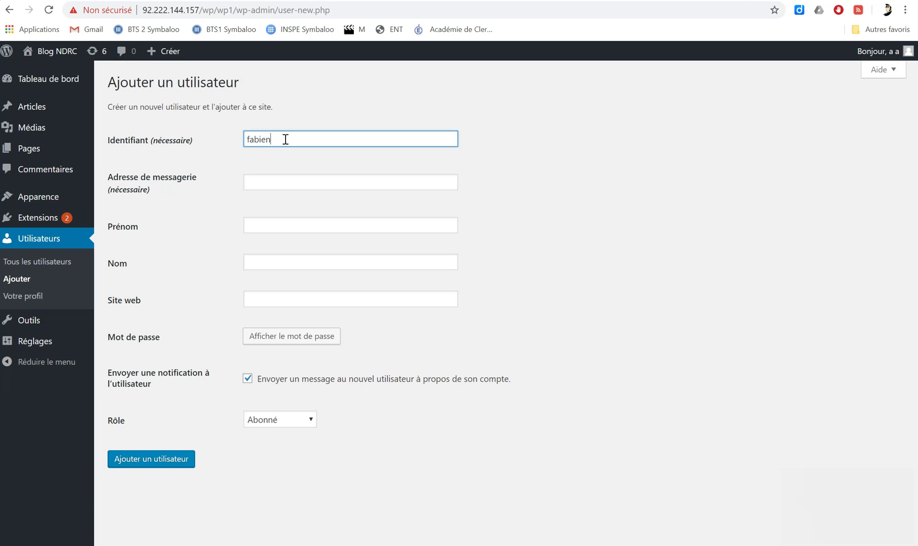
left_click(270, 184)
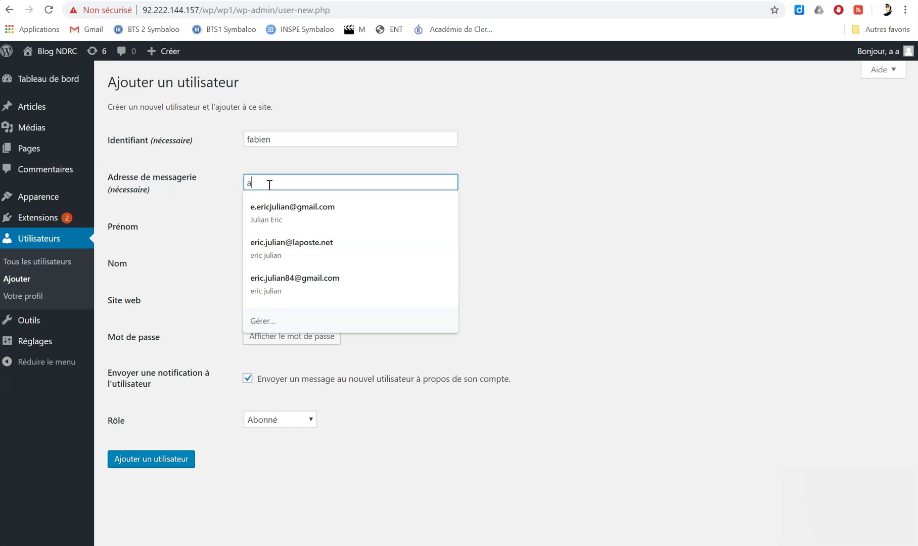
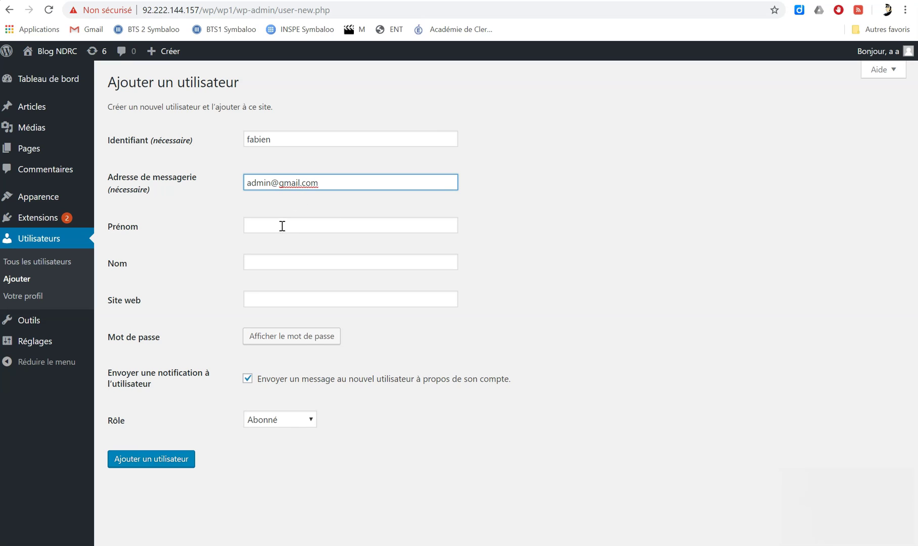
left_click(279, 228)
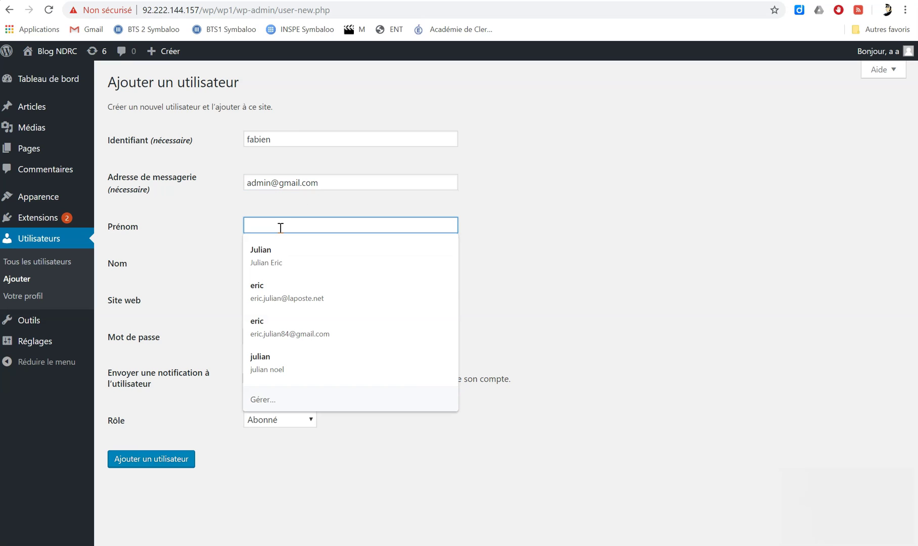
type("a")
left_click(271, 261)
type("a")
Give the new user a very weak password and confirm its use.
left_click(285, 337)
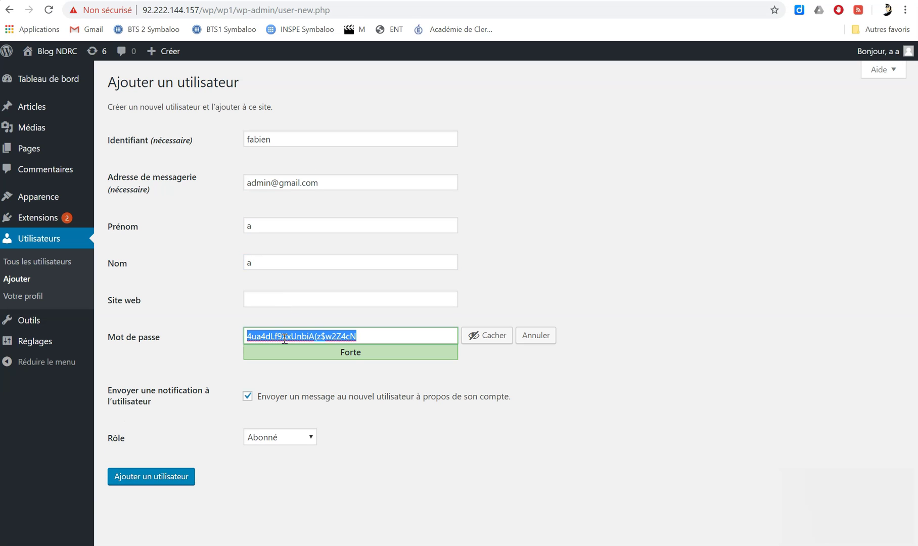
type("admin")
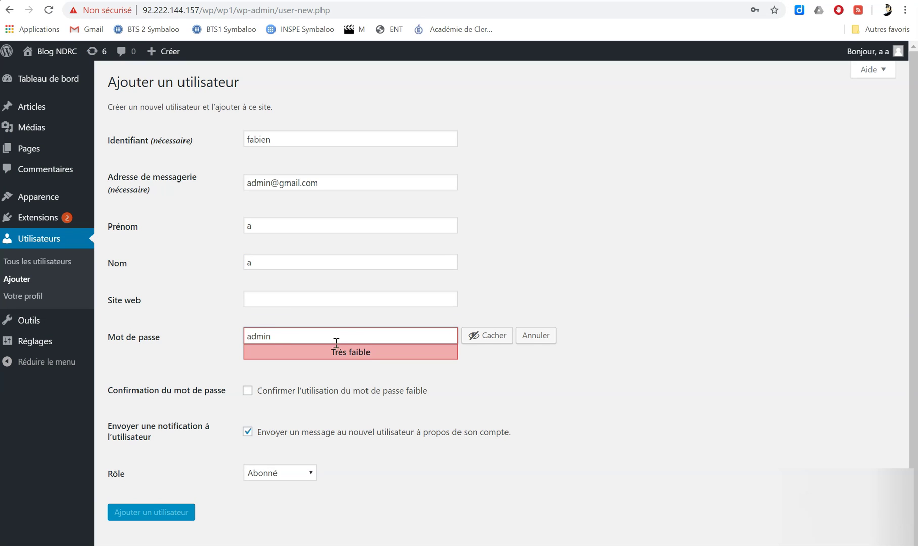
left_click(263, 395)
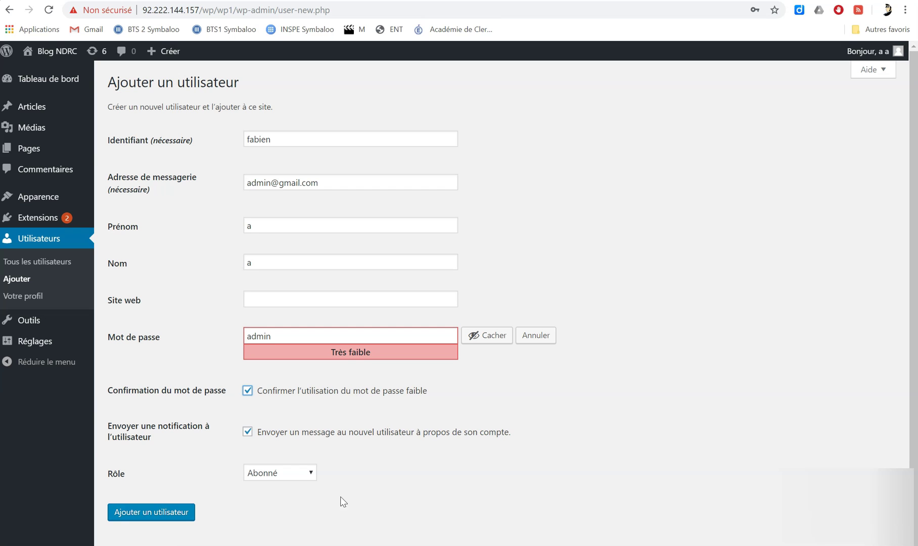
Set the new user's role to Administrateur, then try returning to the Utilisateurs list.
left_click(311, 473)
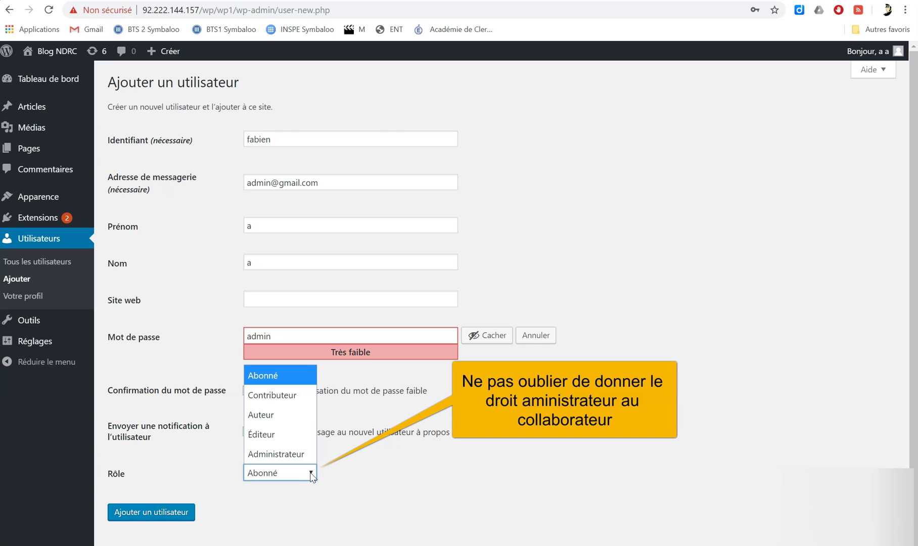
left_click(305, 463)
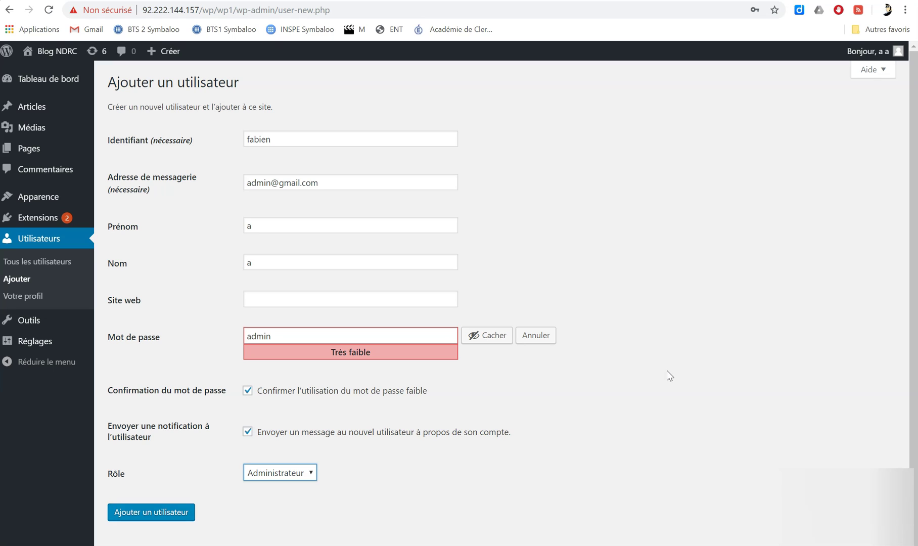
left_click(36, 242)
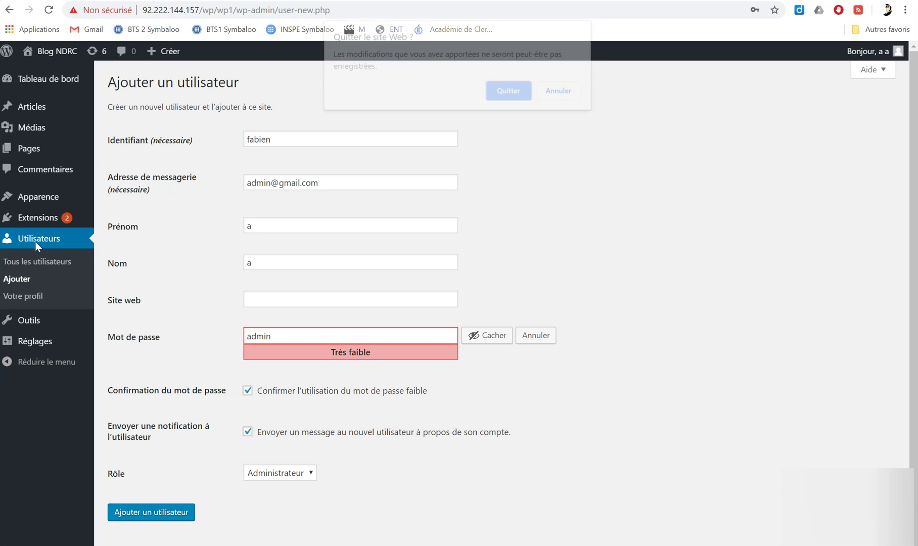
Leave the unsaved form for the users list, then highlight wp-admin in the address bar.
left_click(509, 90)
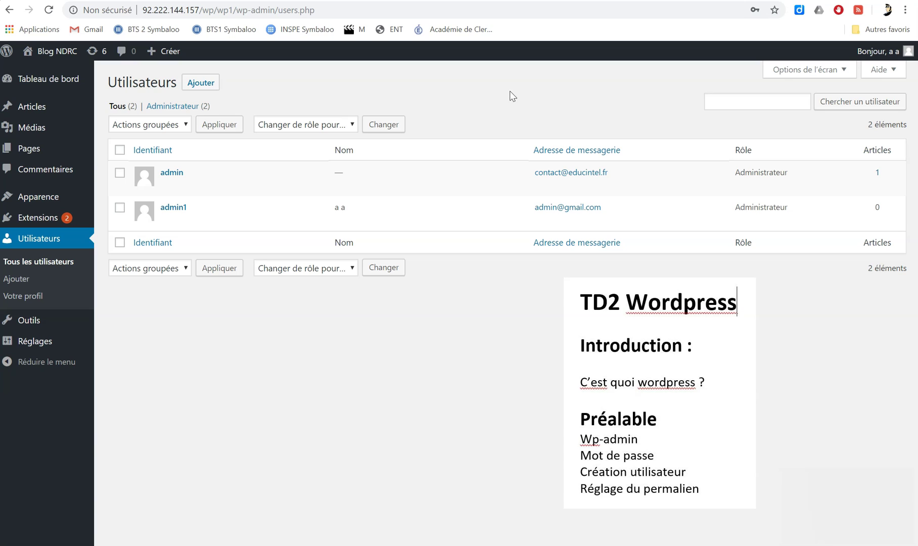
left_click_drag(236, 10, 275, 13)
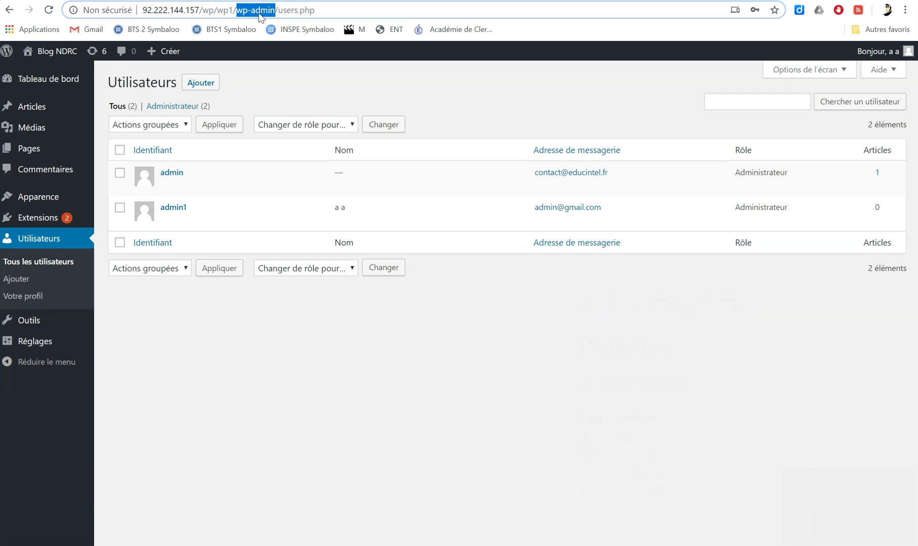
mouse_move(52, 77)
Go to the Permaliens page under Réglages in the sidebar.
mouse_move(45, 349)
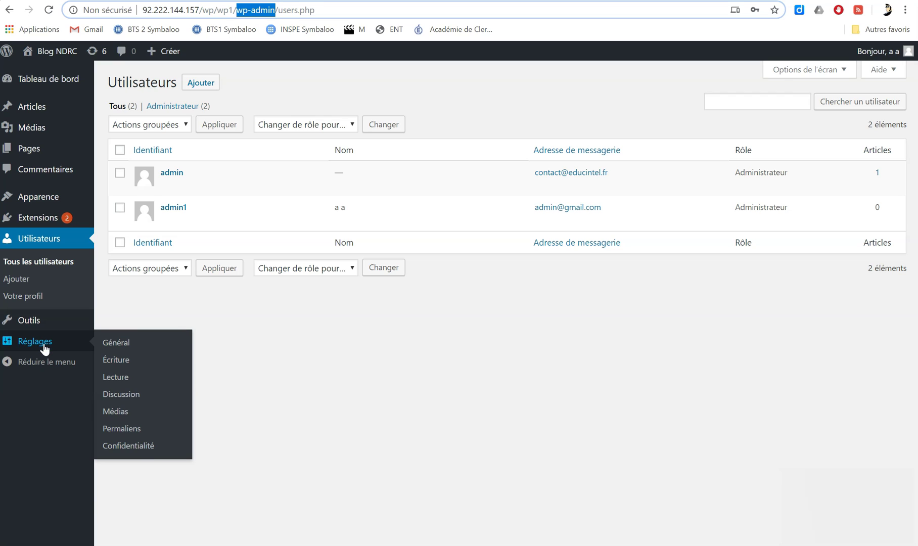
left_click(44, 346)
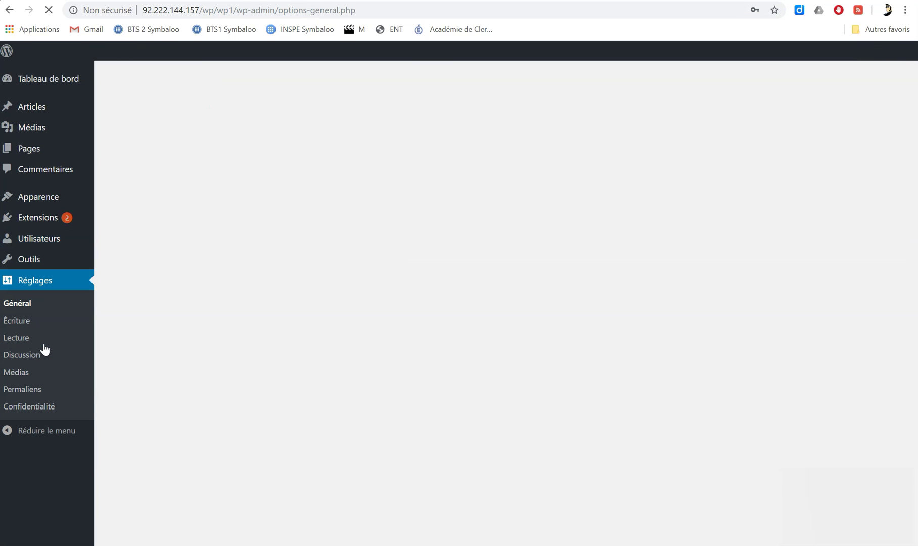
left_click(28, 393)
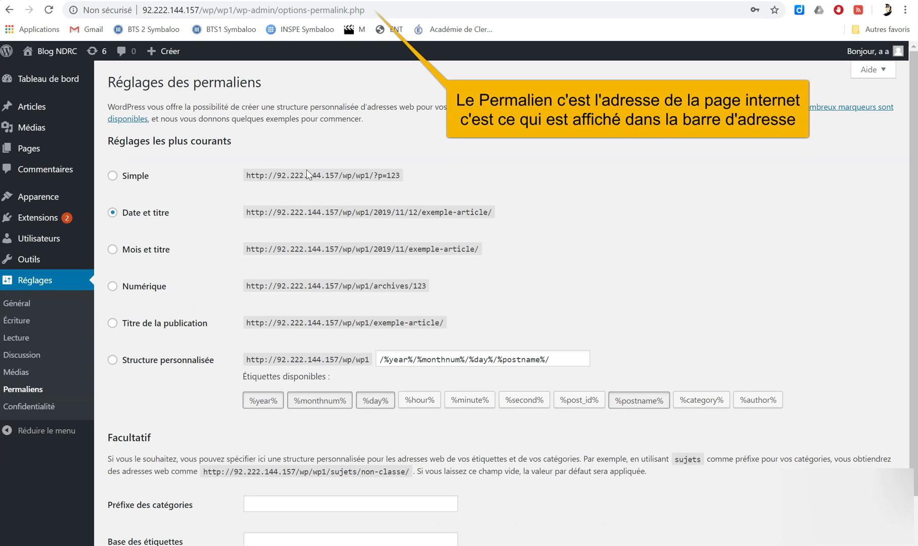
Highlight the full Date et titre example URL, then its post-name ending, to explain them.
left_click_drag(252, 212, 500, 213)
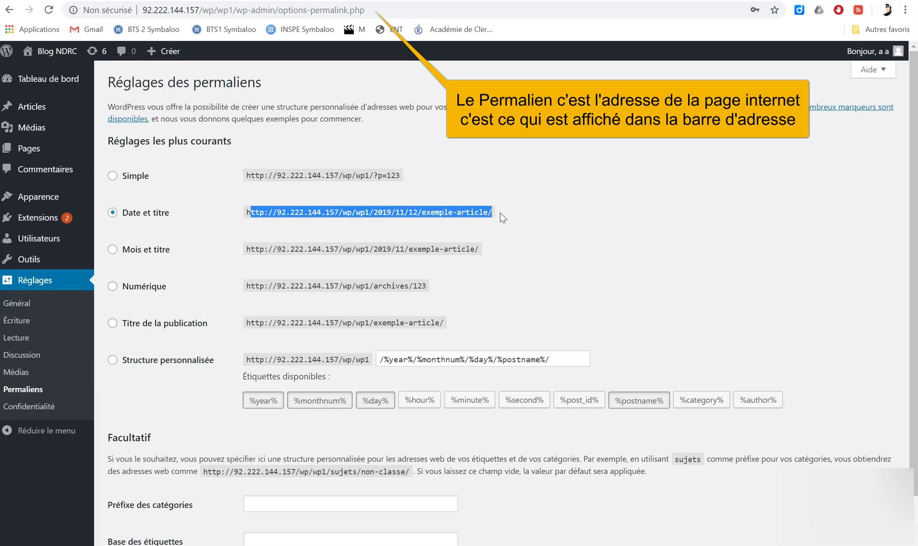
left_click(611, 222)
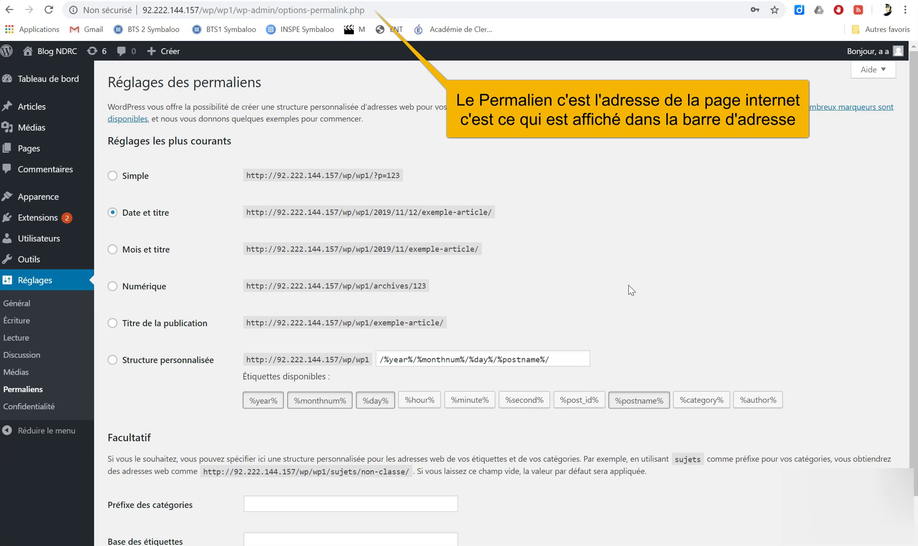
left_click_drag(519, 217, 456, 219)
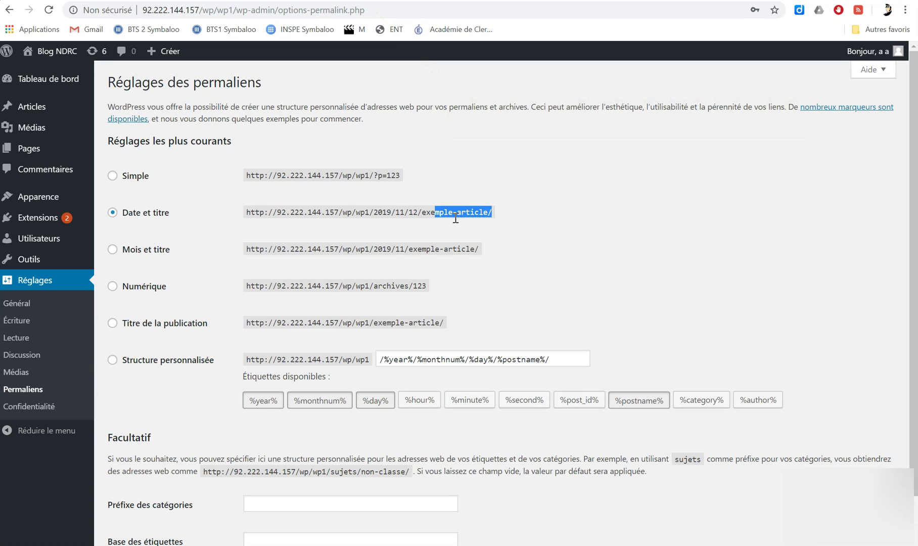
left_click(534, 234)
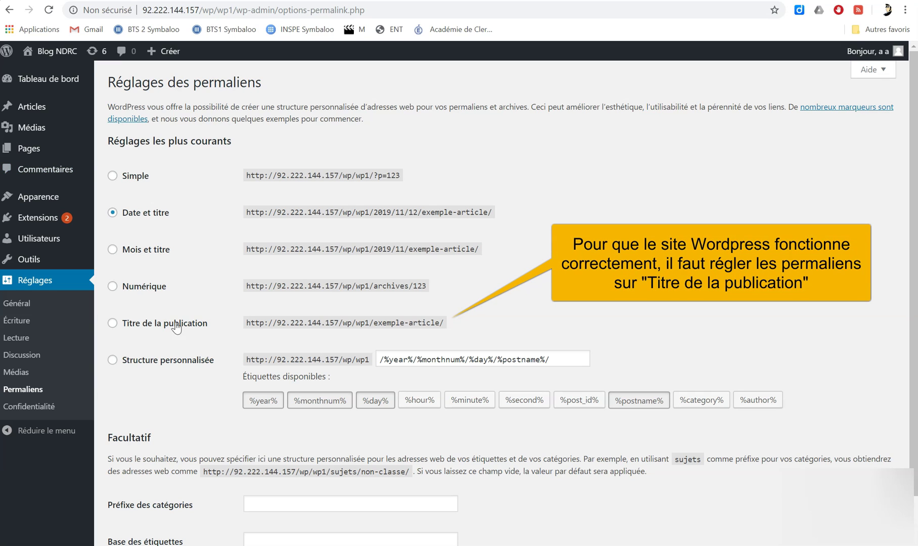
Select Titre de la publication, contrasting the 2019/11/12/ date part with the post-name example.
left_click(113, 324)
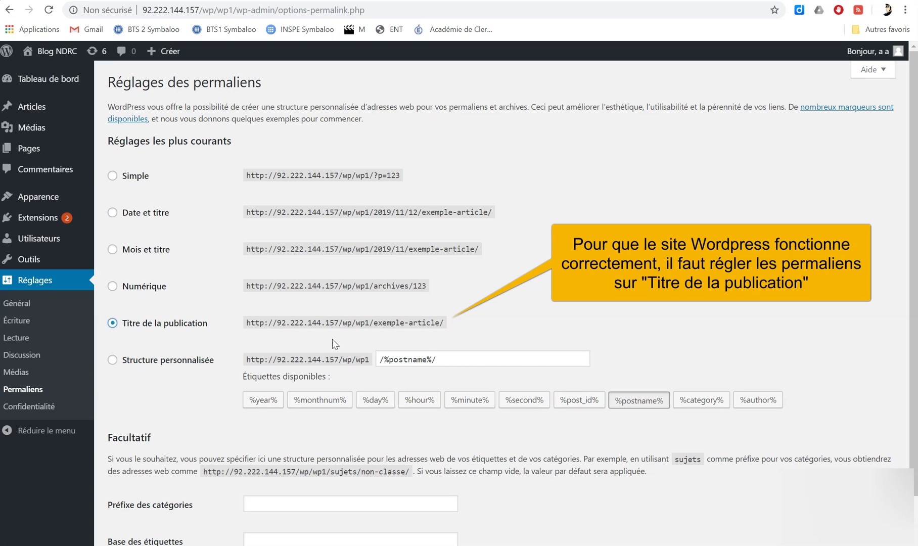
left_click_drag(375, 212, 421, 213)
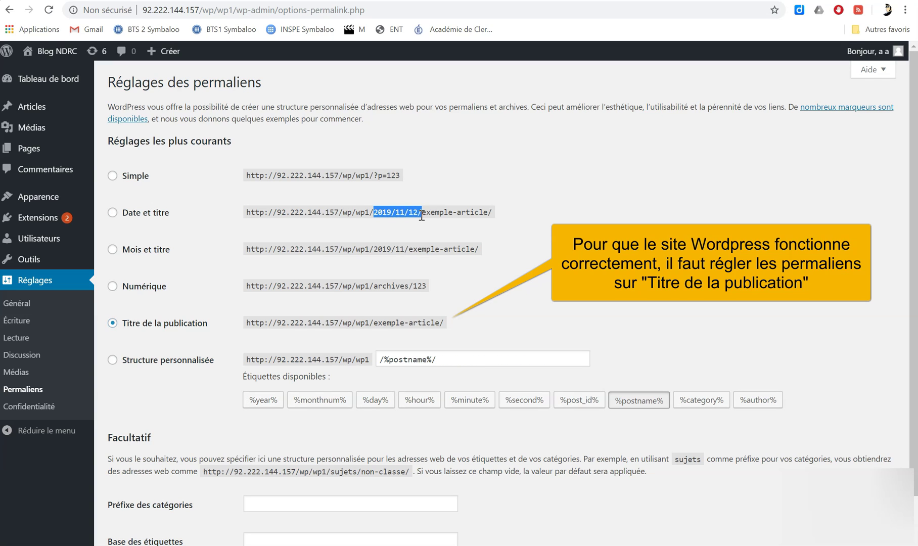
left_click_drag(375, 322, 437, 323)
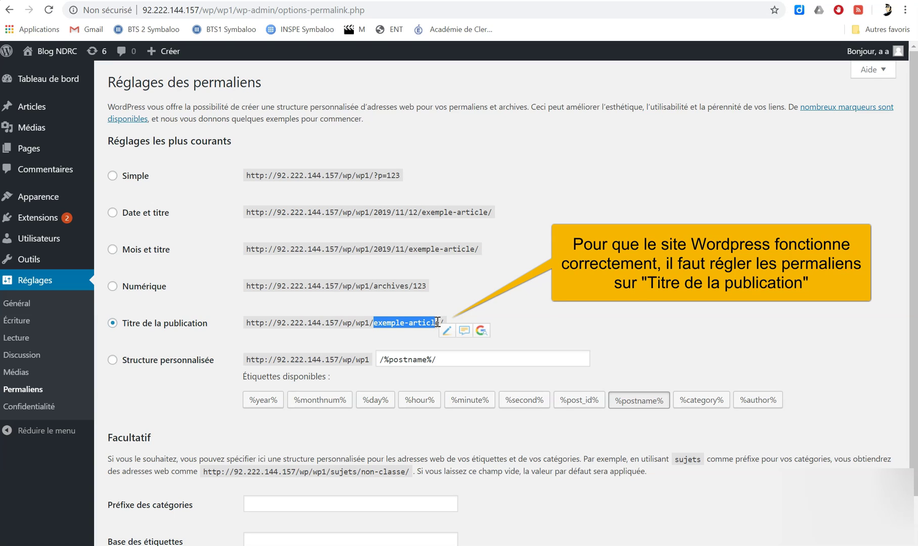
left_click(679, 281)
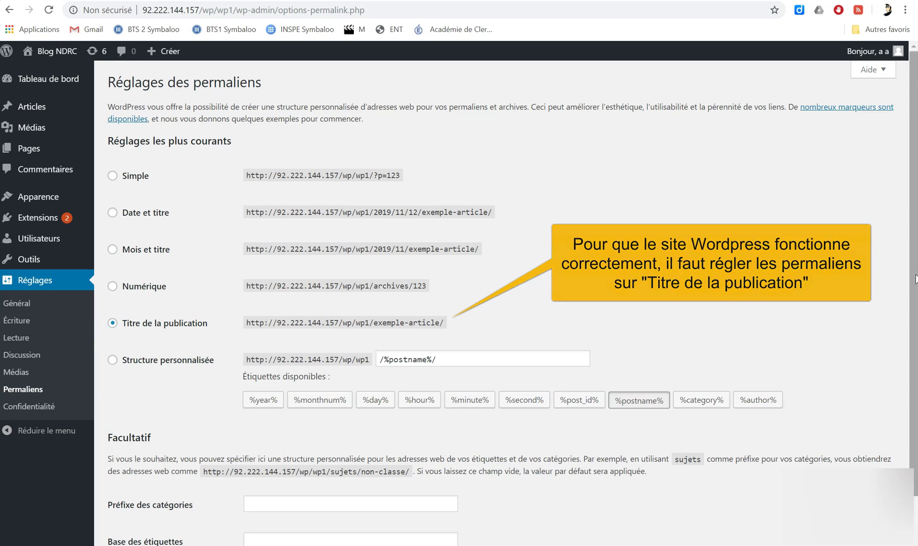
scroll(914, 365, "down", 2)
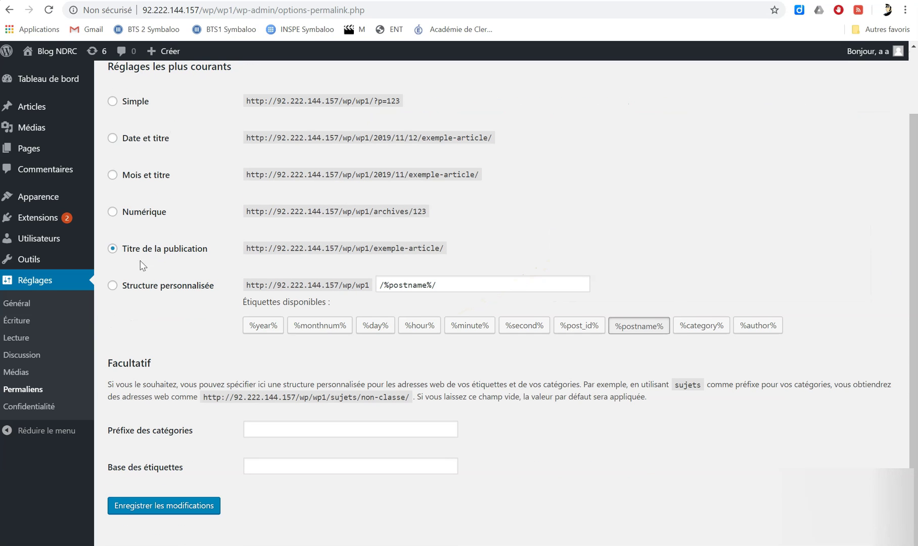